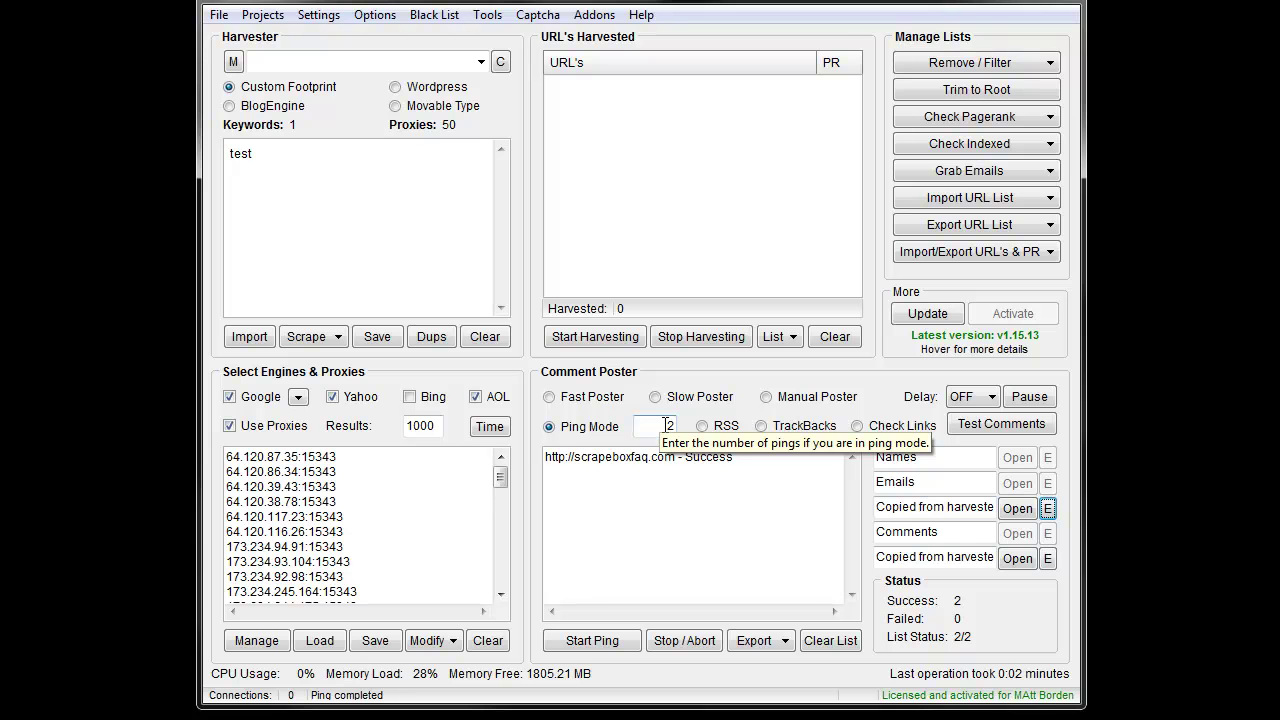
Adjust the maximum connections setting and apply it
left_click(318, 14)
left_click(330, 40)
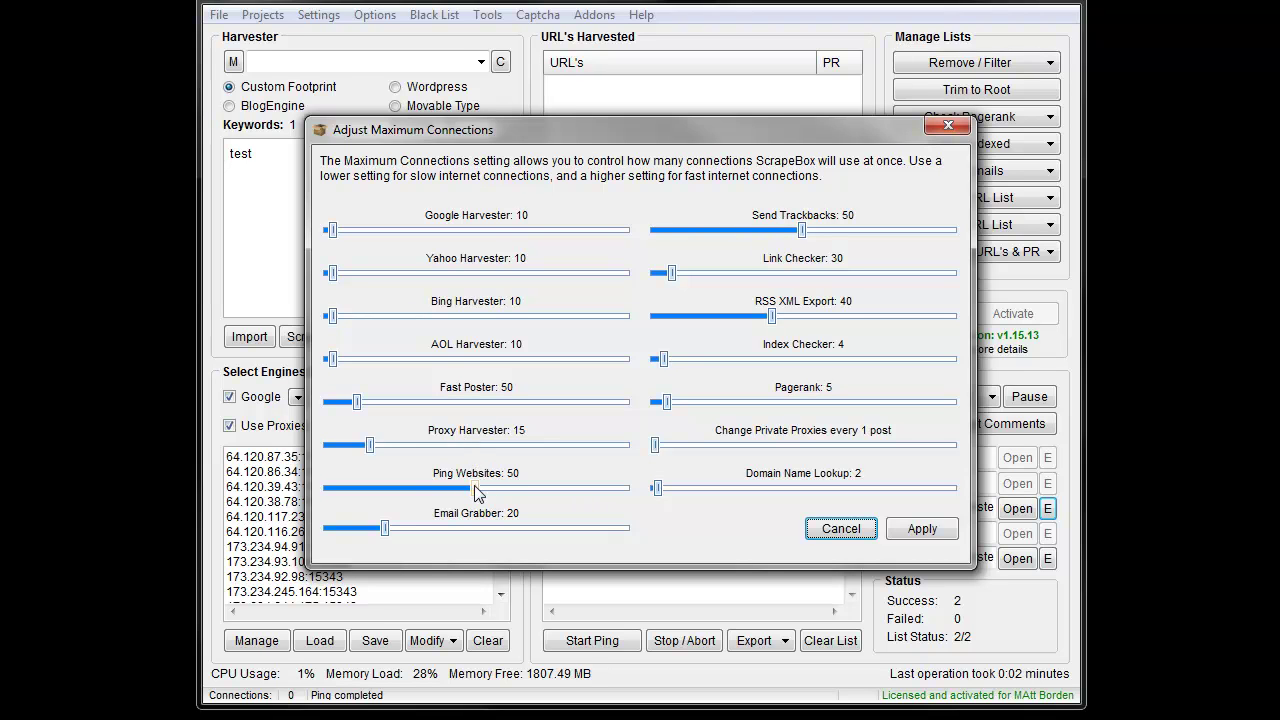
left_click(922, 528)
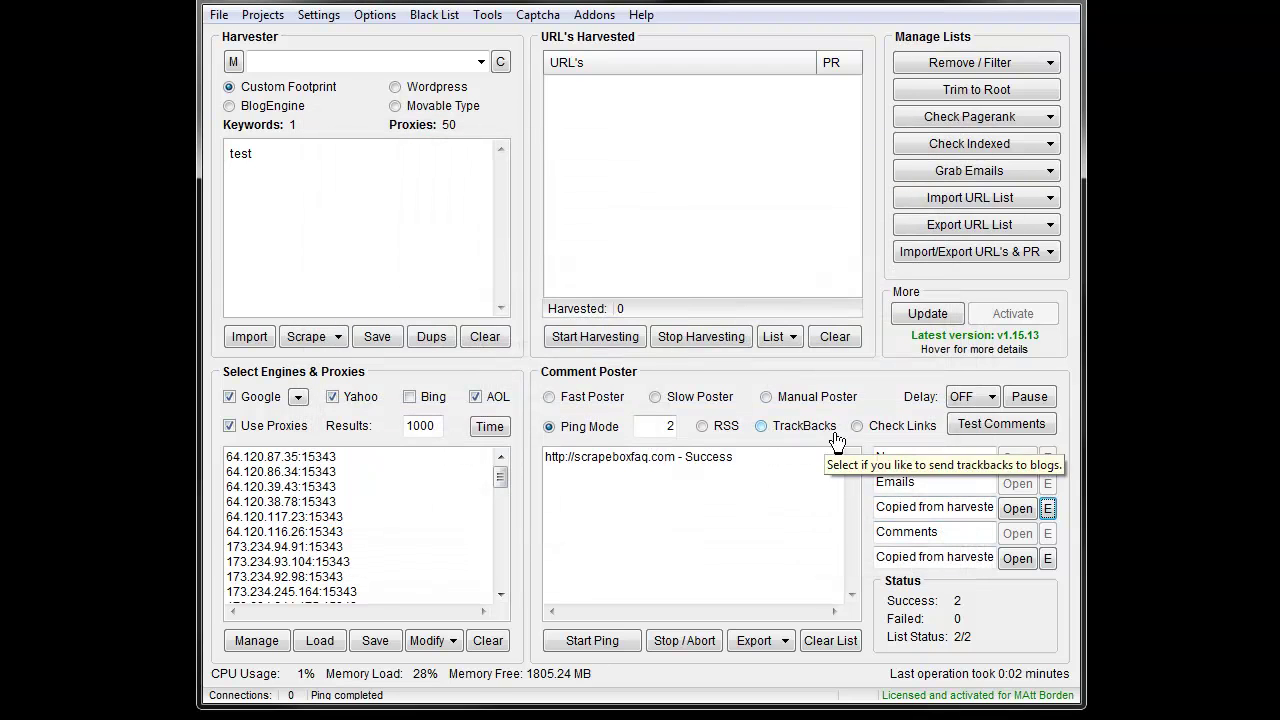
Review the target and referrer lists and edit the scrapeboxfaq.com target entry
left_click(1047, 558)
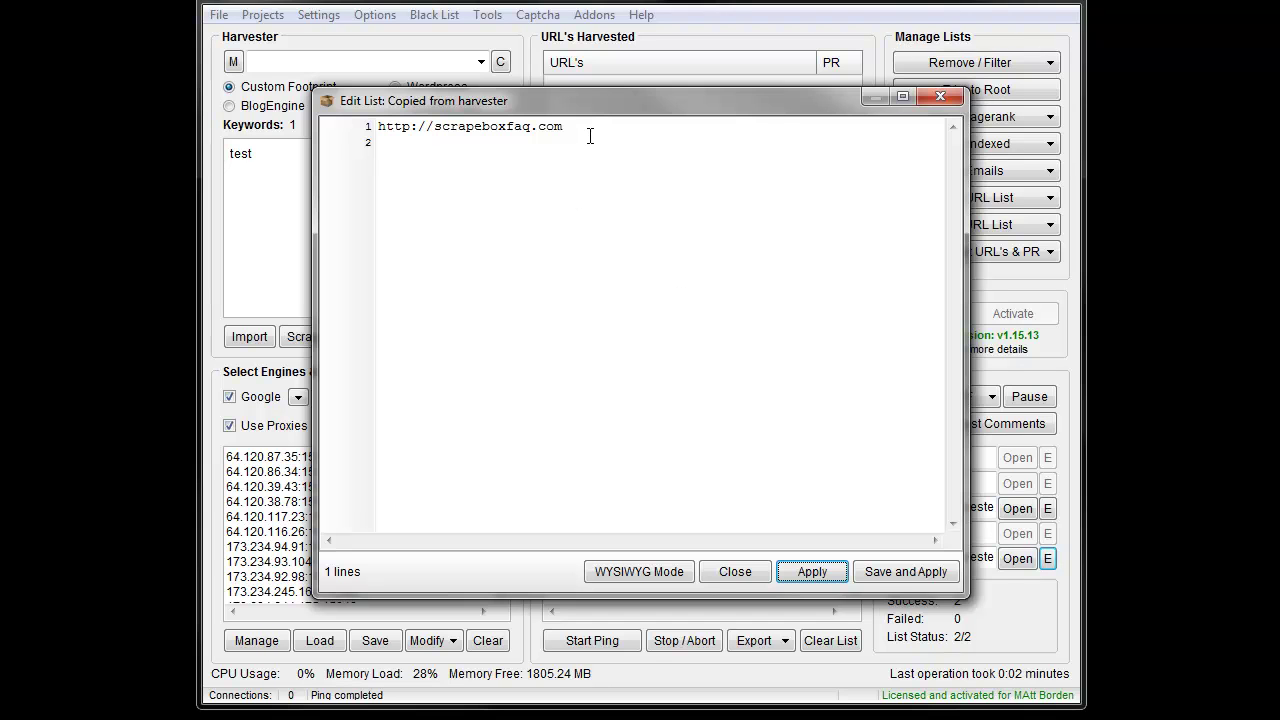
left_click(735, 571)
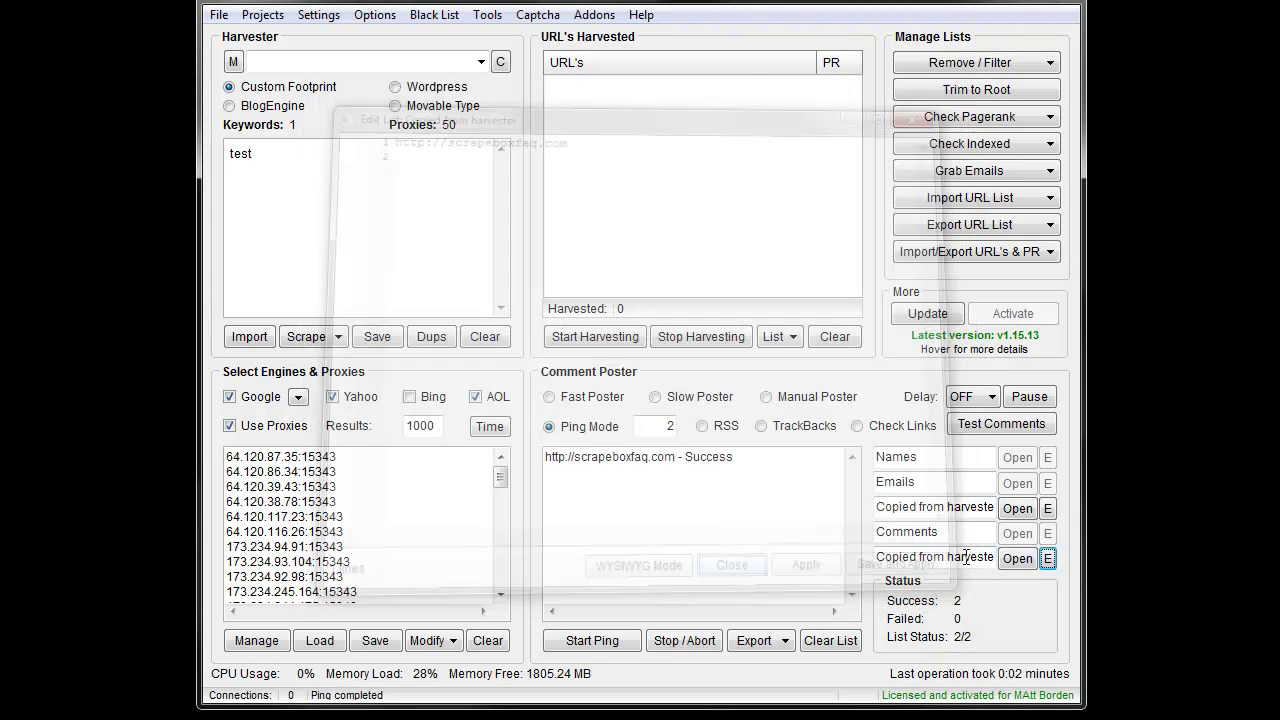
left_click(1048, 509)
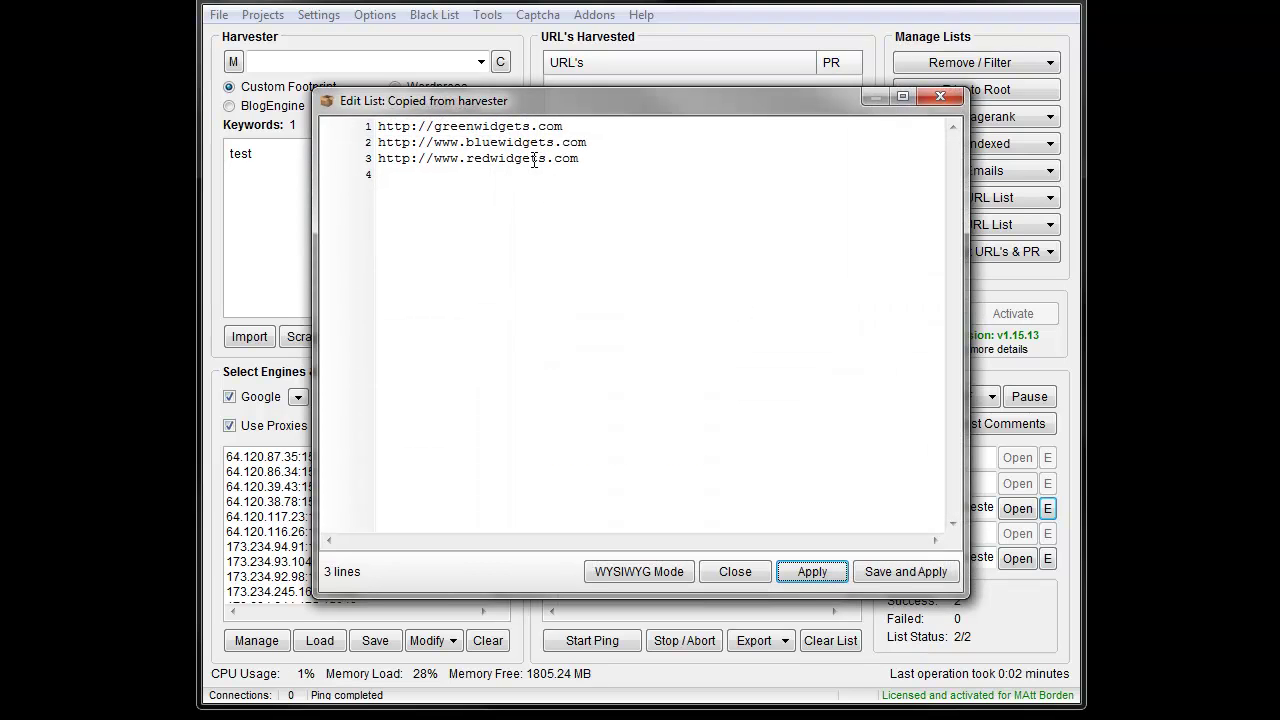
left_click(812, 572)
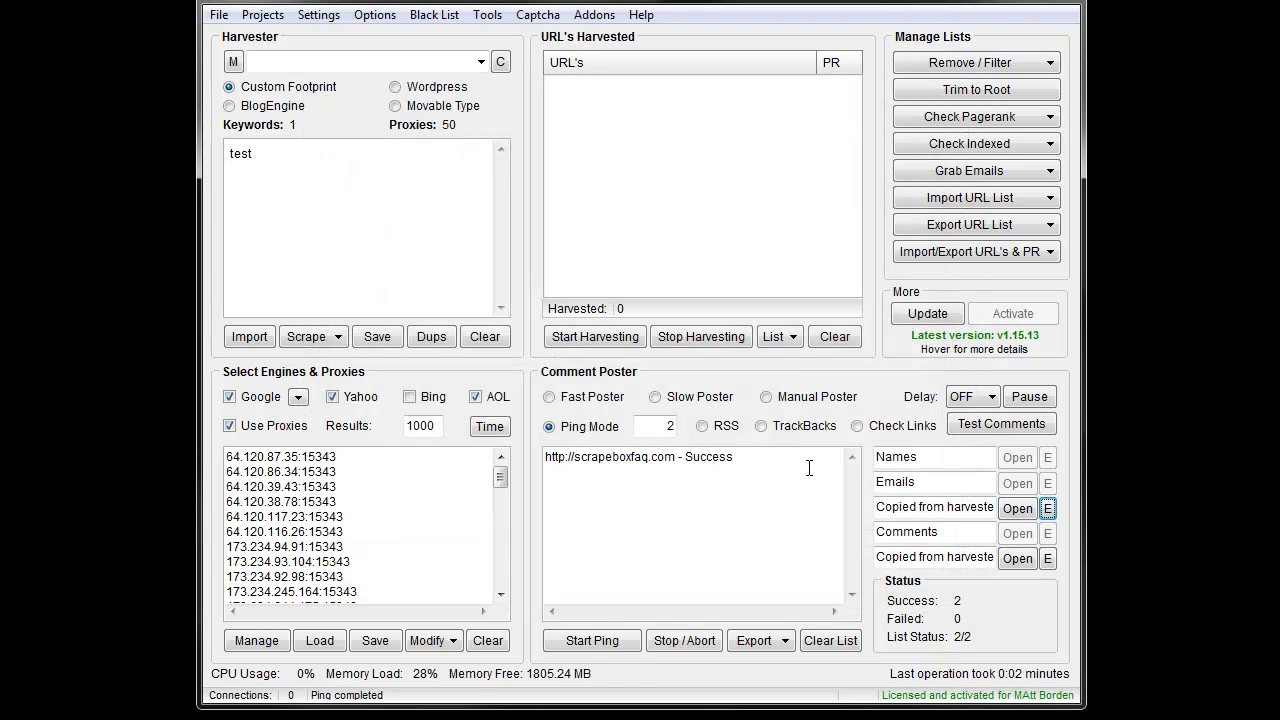
left_click(1047, 559)
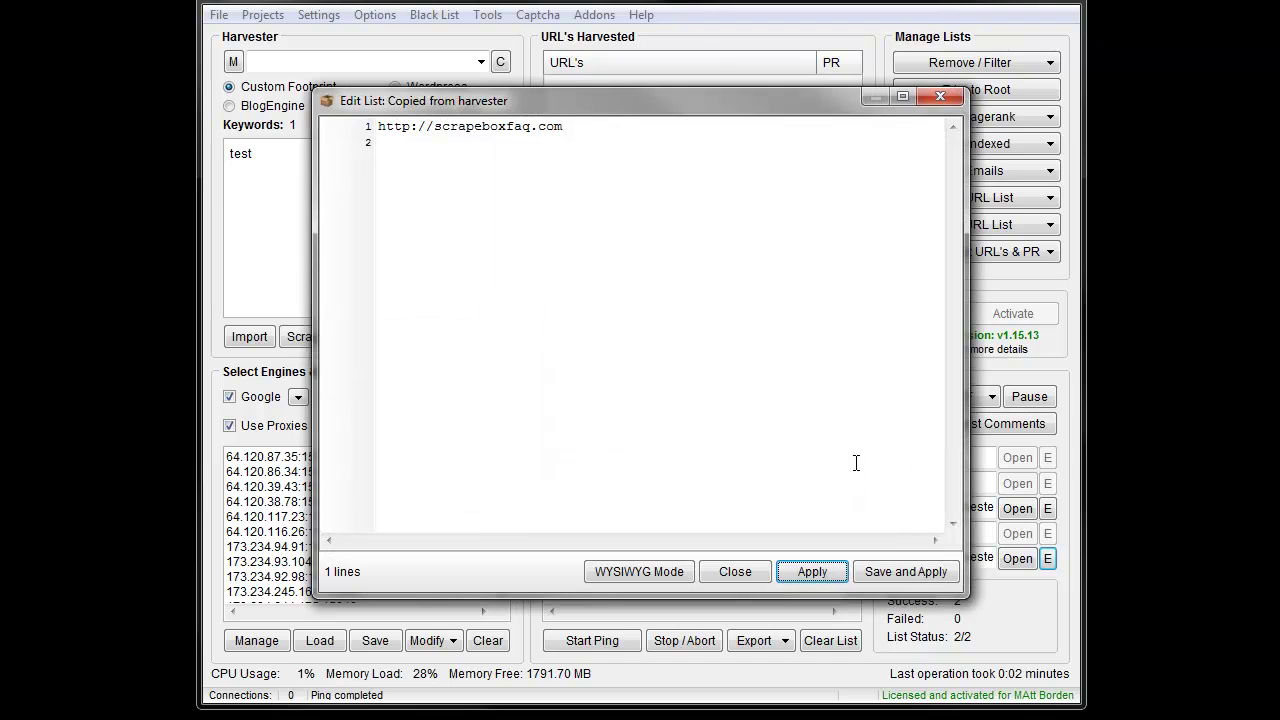
left_click(589, 136)
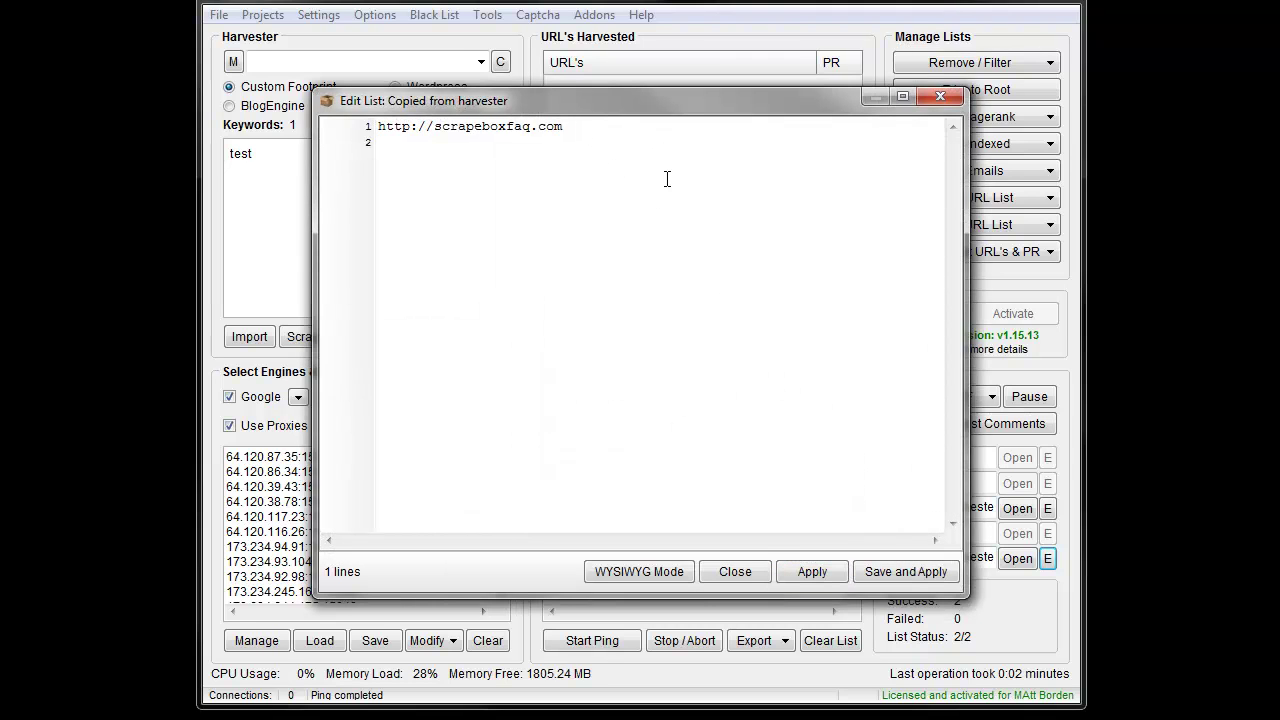
left_click(738, 576)
Edit the three widget-site referrer URLs in the referrer list
left_click(1047, 508)
left_click(606, 146)
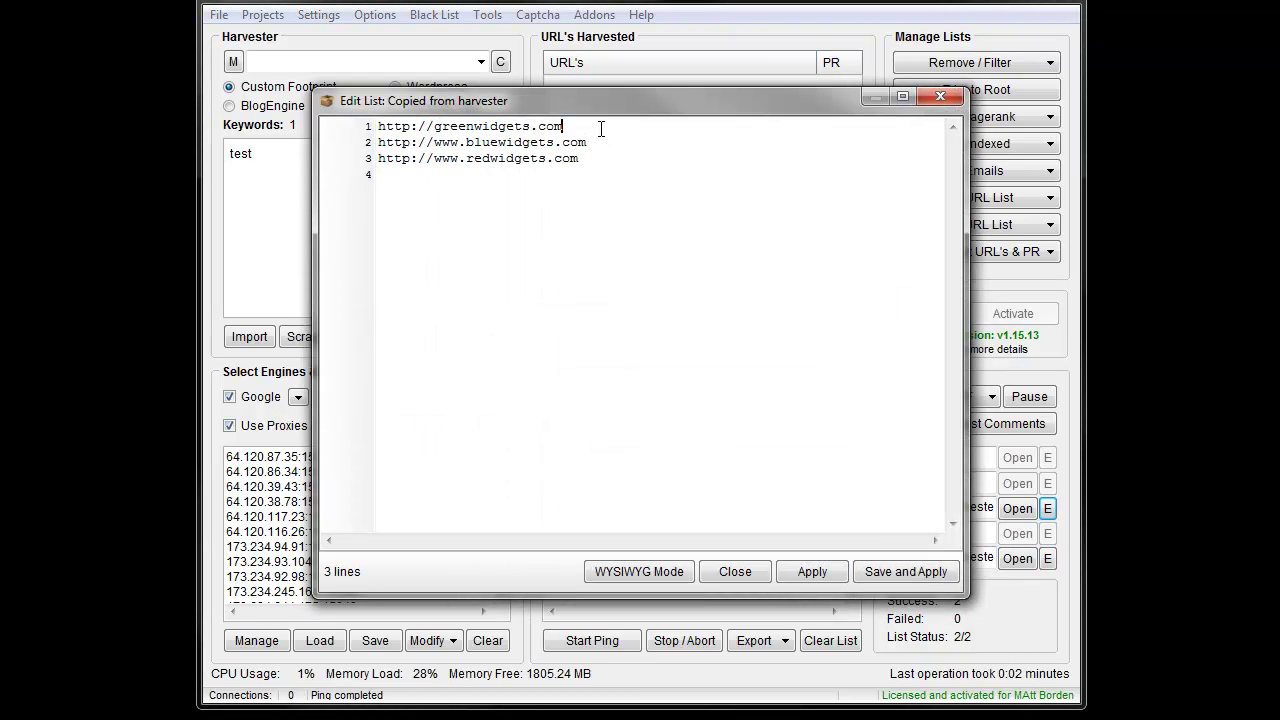
left_click(600, 127)
left_click(602, 158)
left_click(747, 577)
Set the ping count to 2 and recheck the referrer list
double_click(660, 422)
type("1")
key("BackSpace")
type("2")
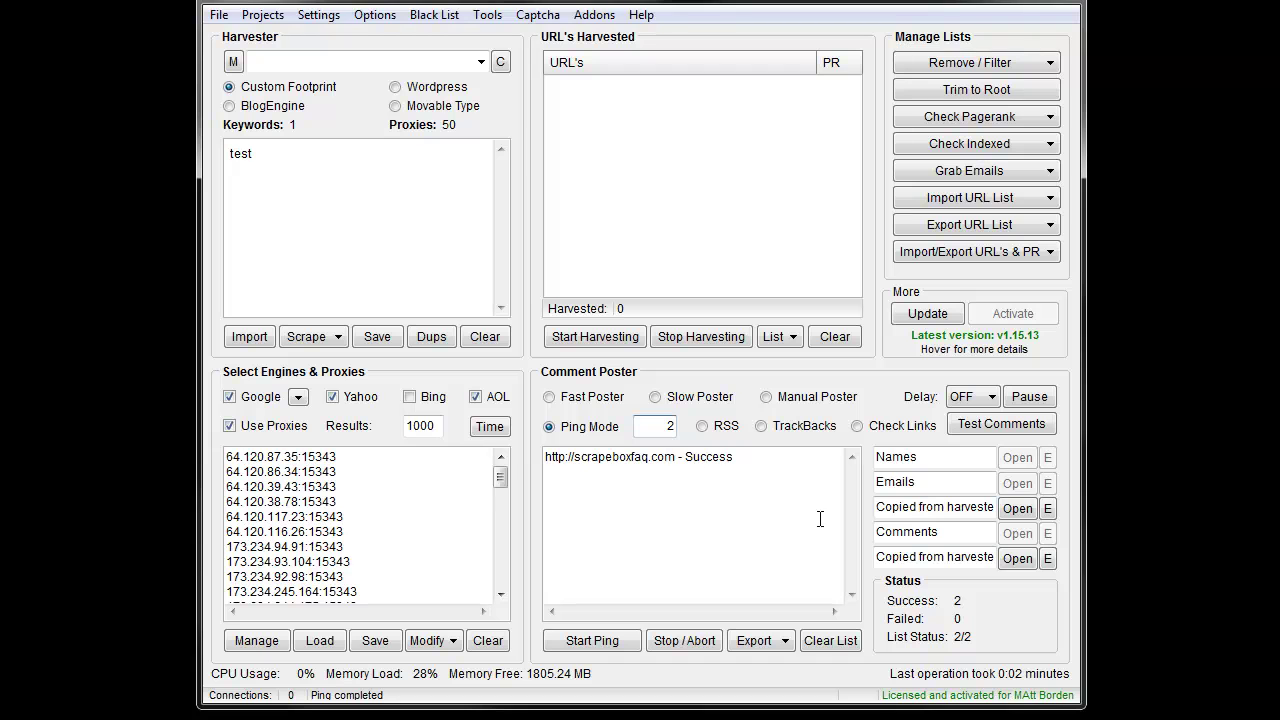
double_click(667, 425)
type("100")
double_click(663, 426)
left_click(1048, 509)
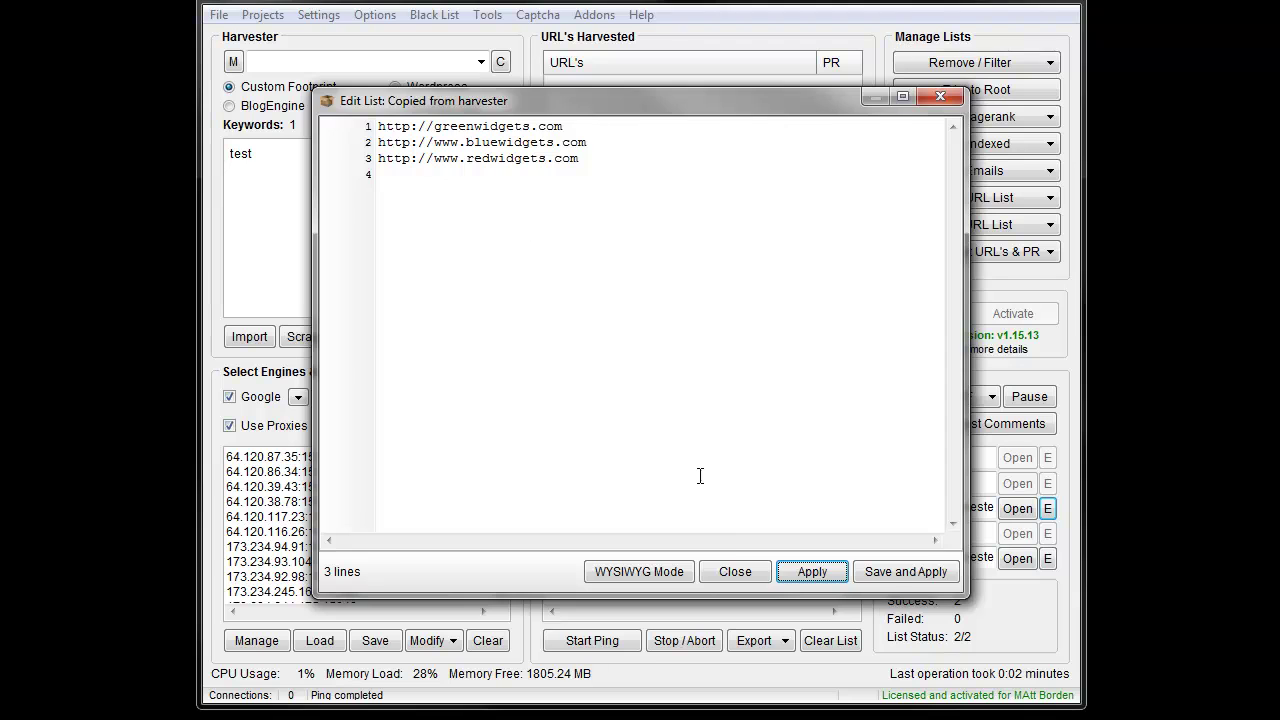
left_click(756, 572)
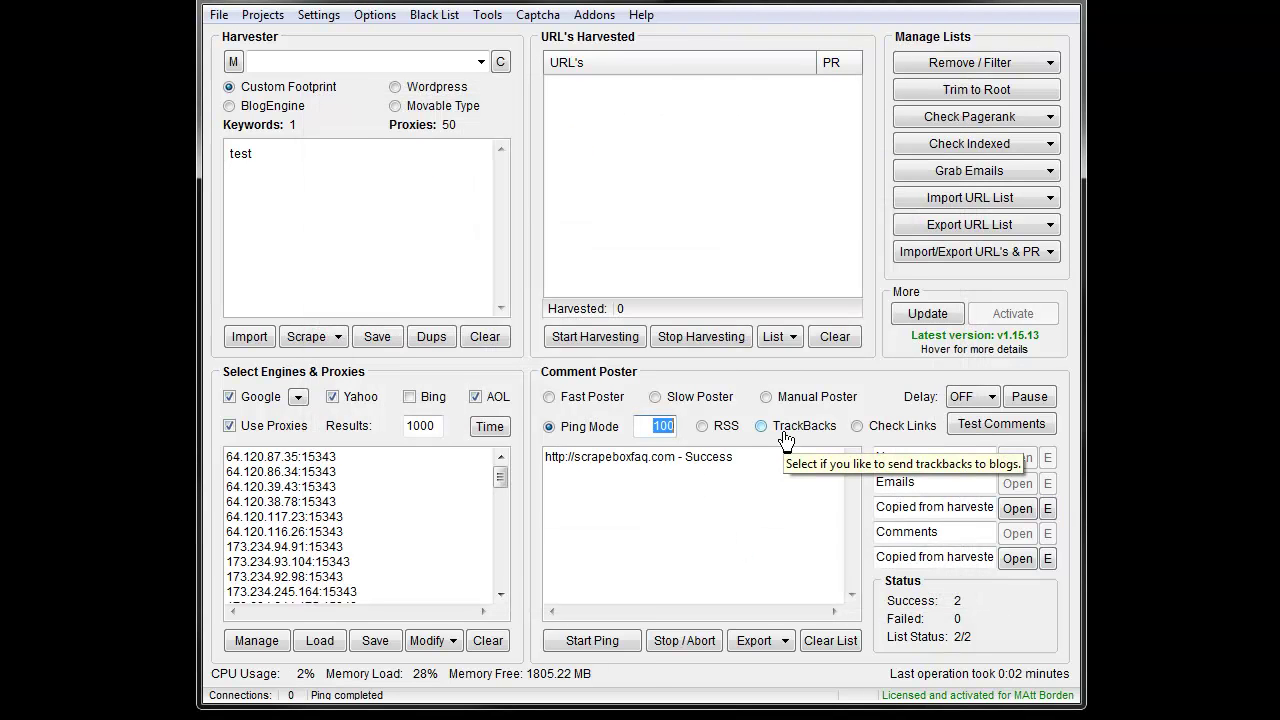
type("2")
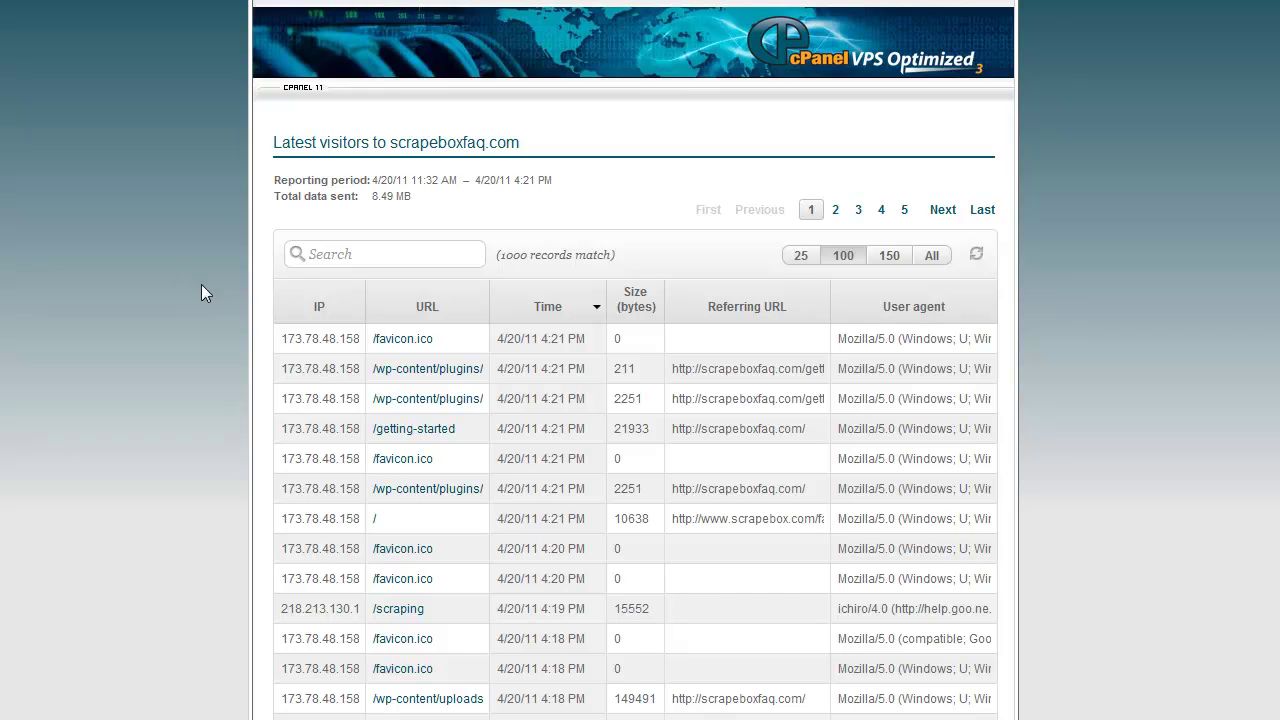
Ping scrapeboxfaq.com and acknowledge the completed run with 6 of 6 successes
scroll(201, 284, "down", 1)
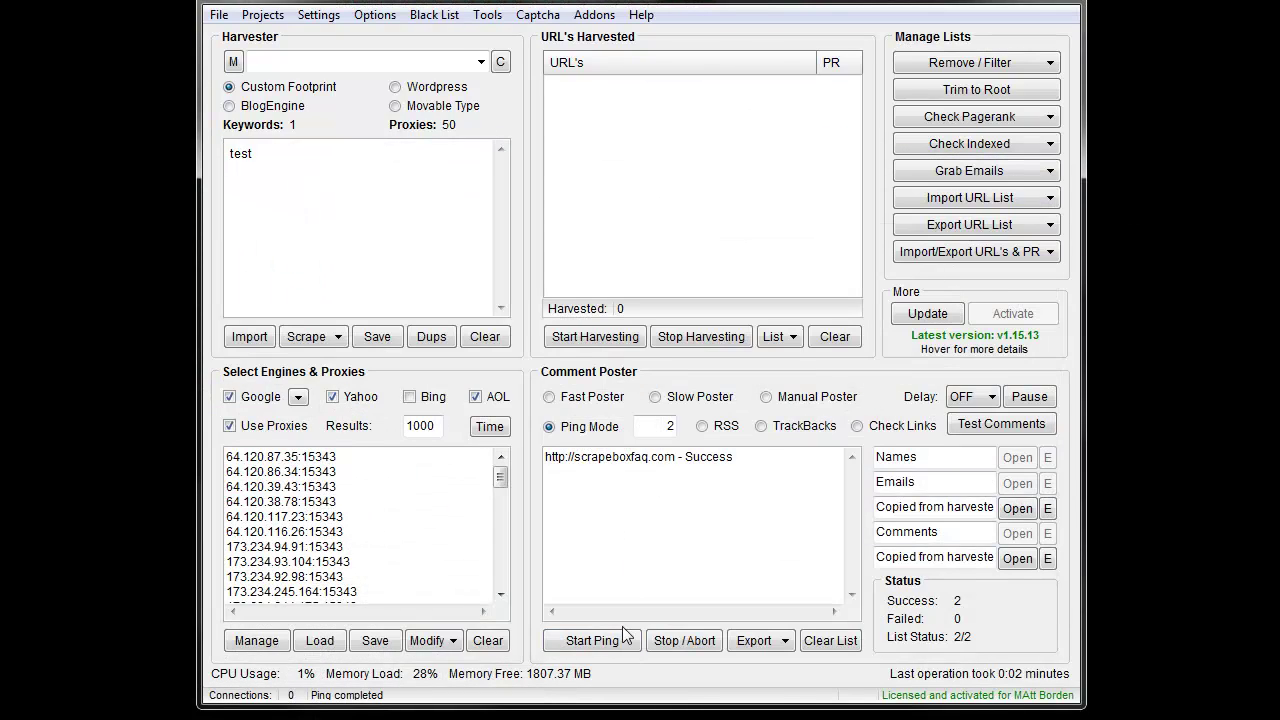
left_click(590, 641)
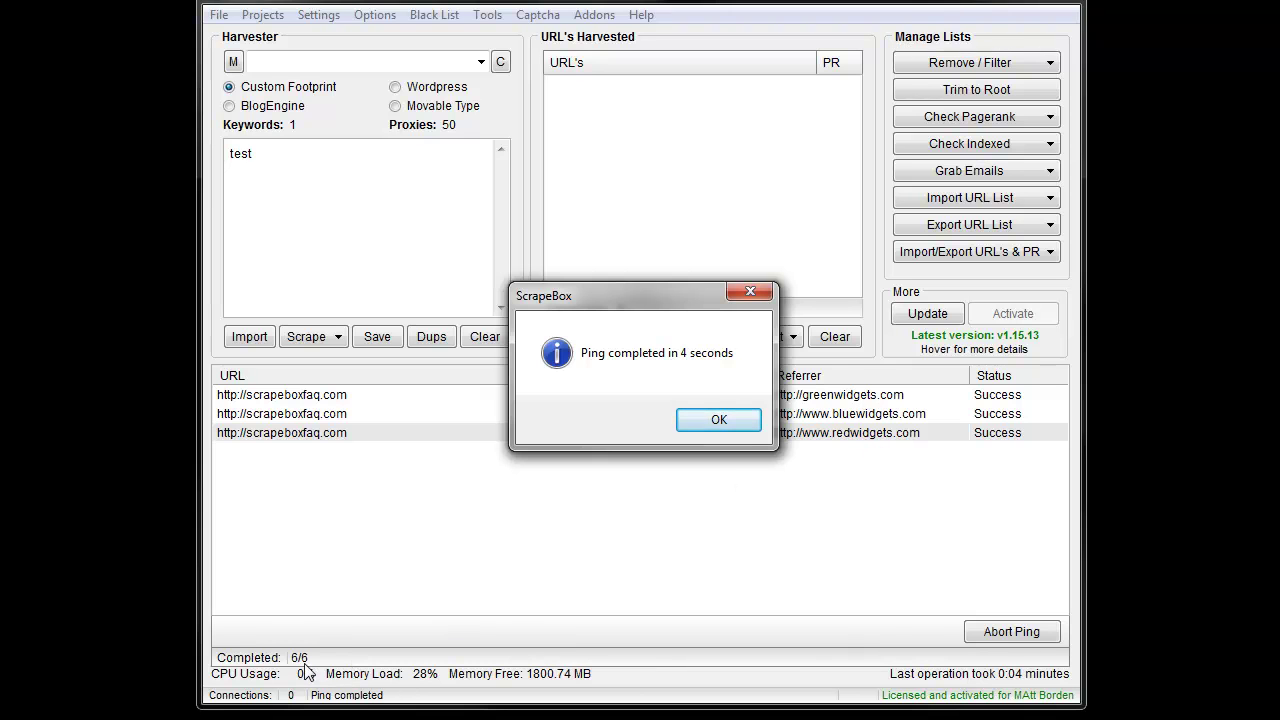
left_click(727, 427)
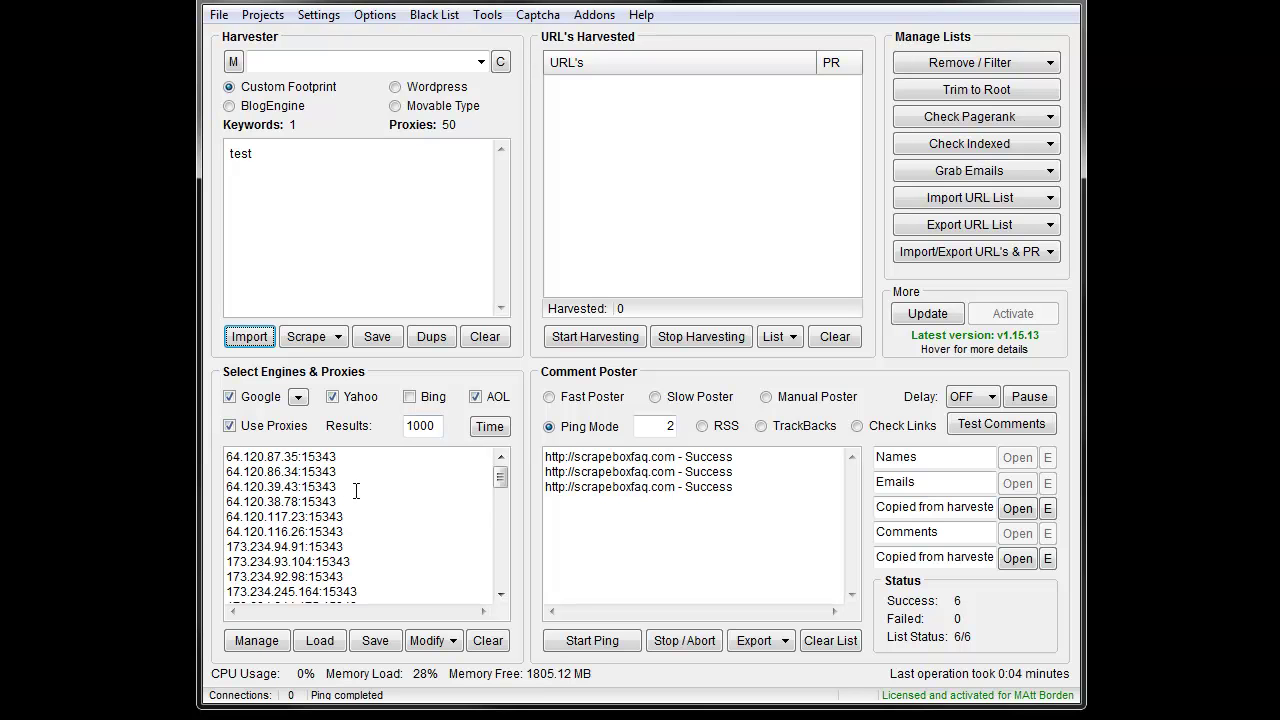
left_click(355, 492)
double_click(668, 426)
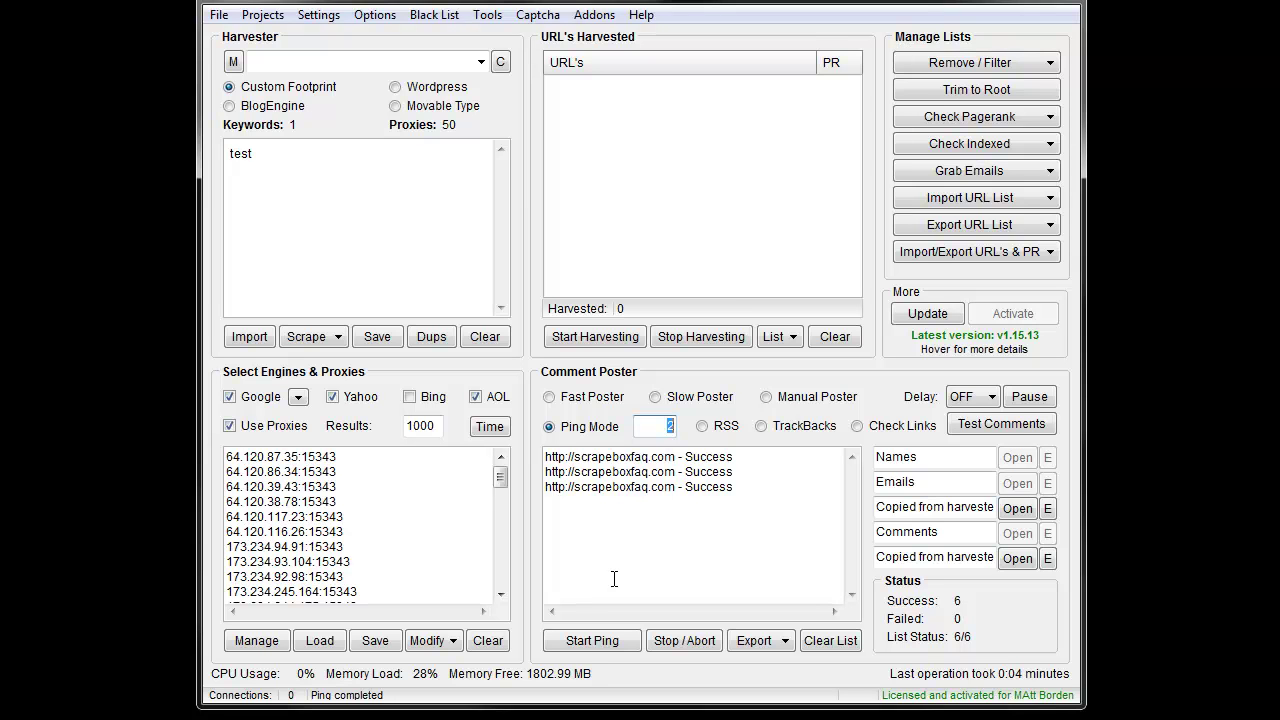
left_click(1048, 562)
left_click_drag(401, 126, 592, 129)
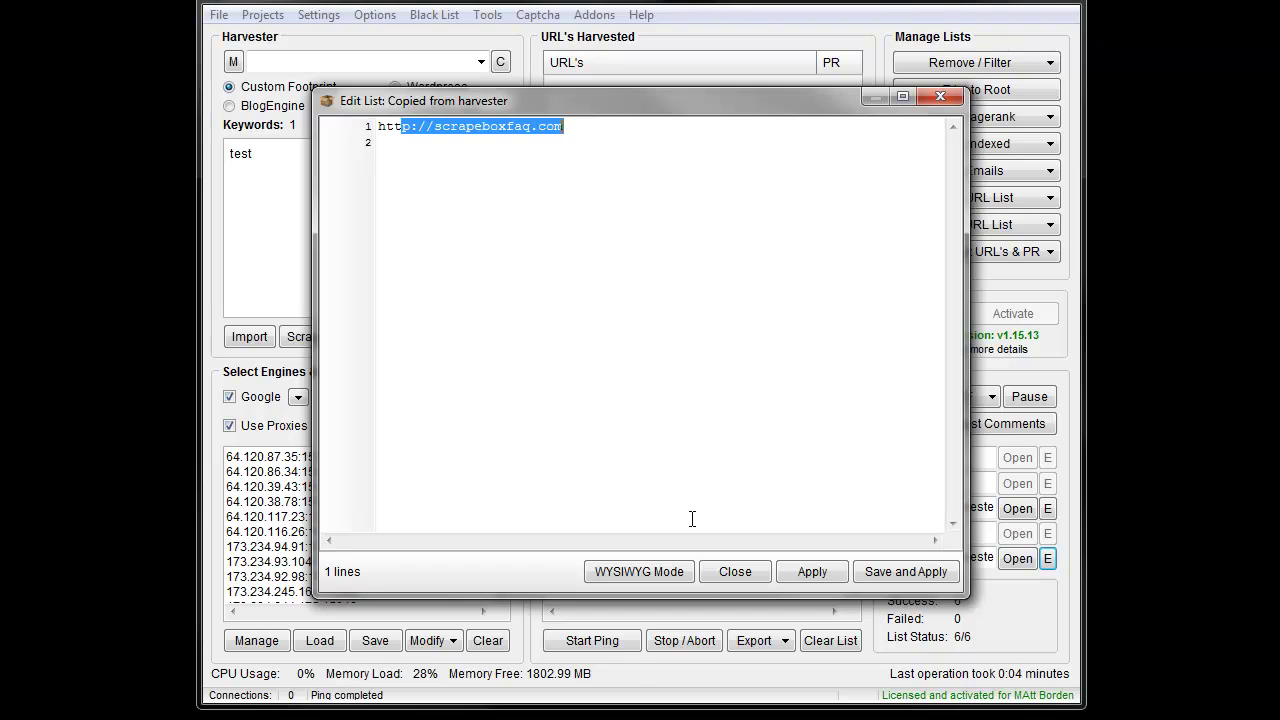
left_click(728, 570)
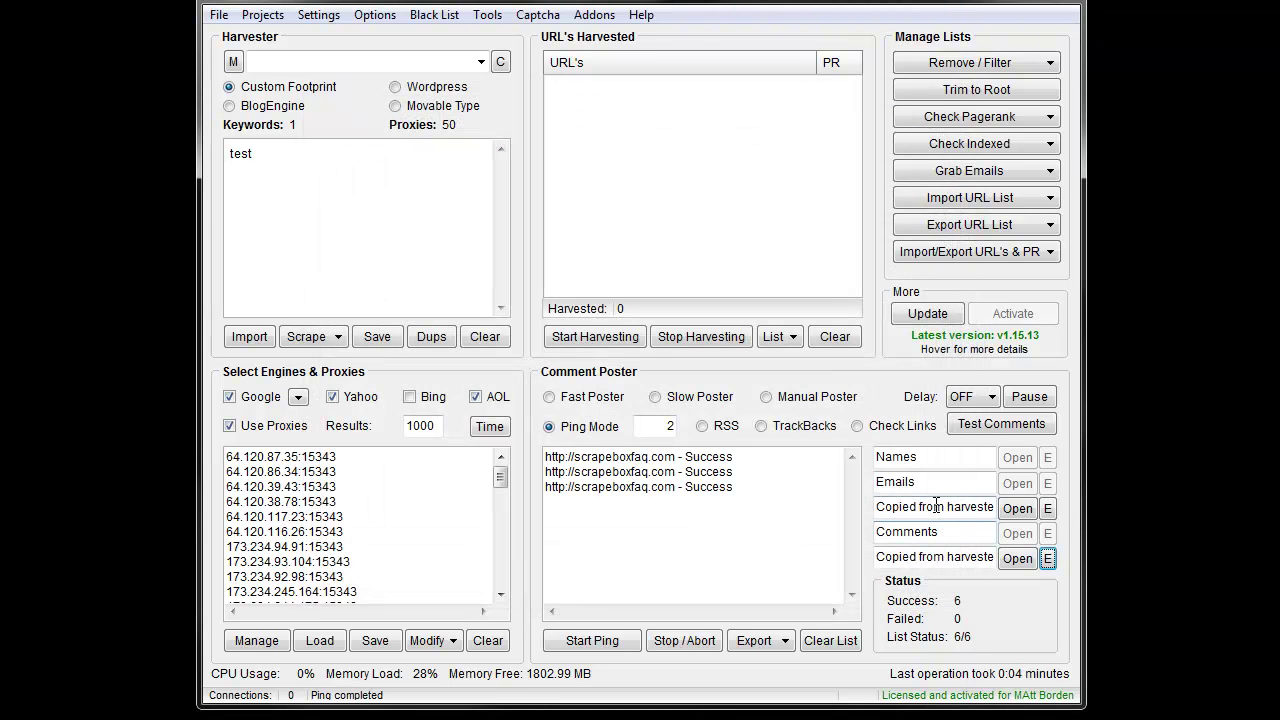
left_click(1052, 510)
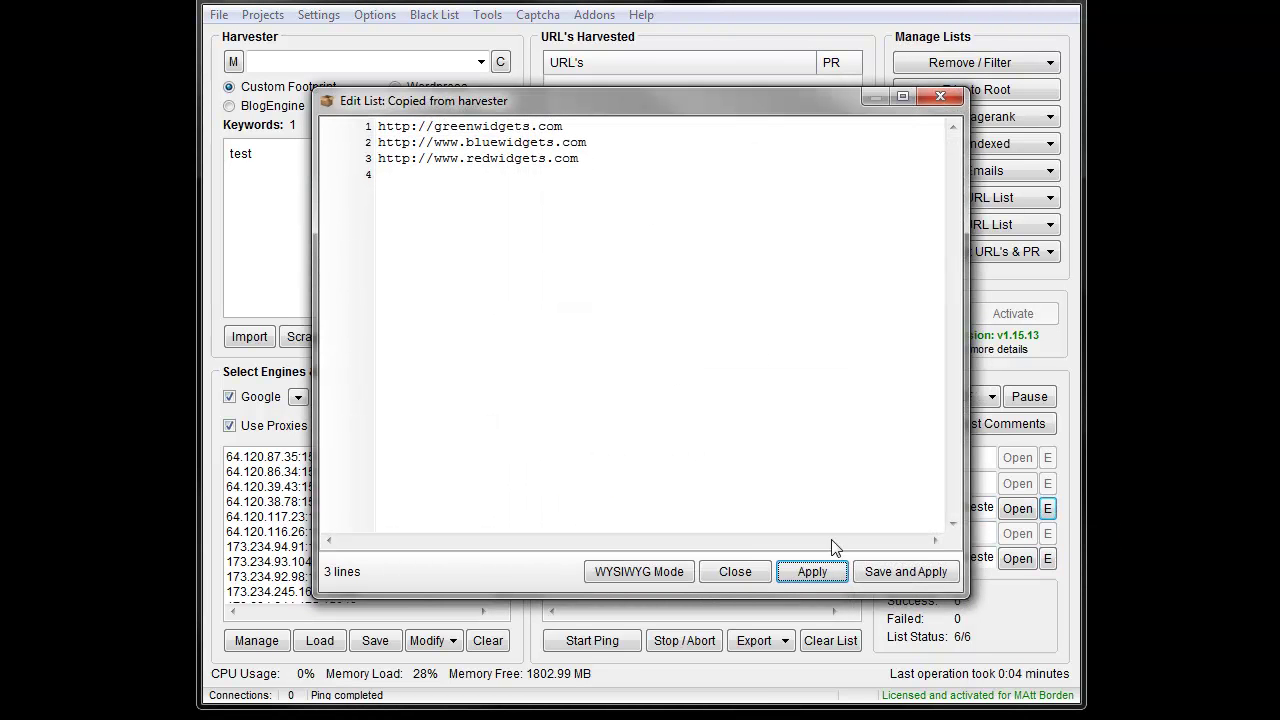
left_click(736, 574)
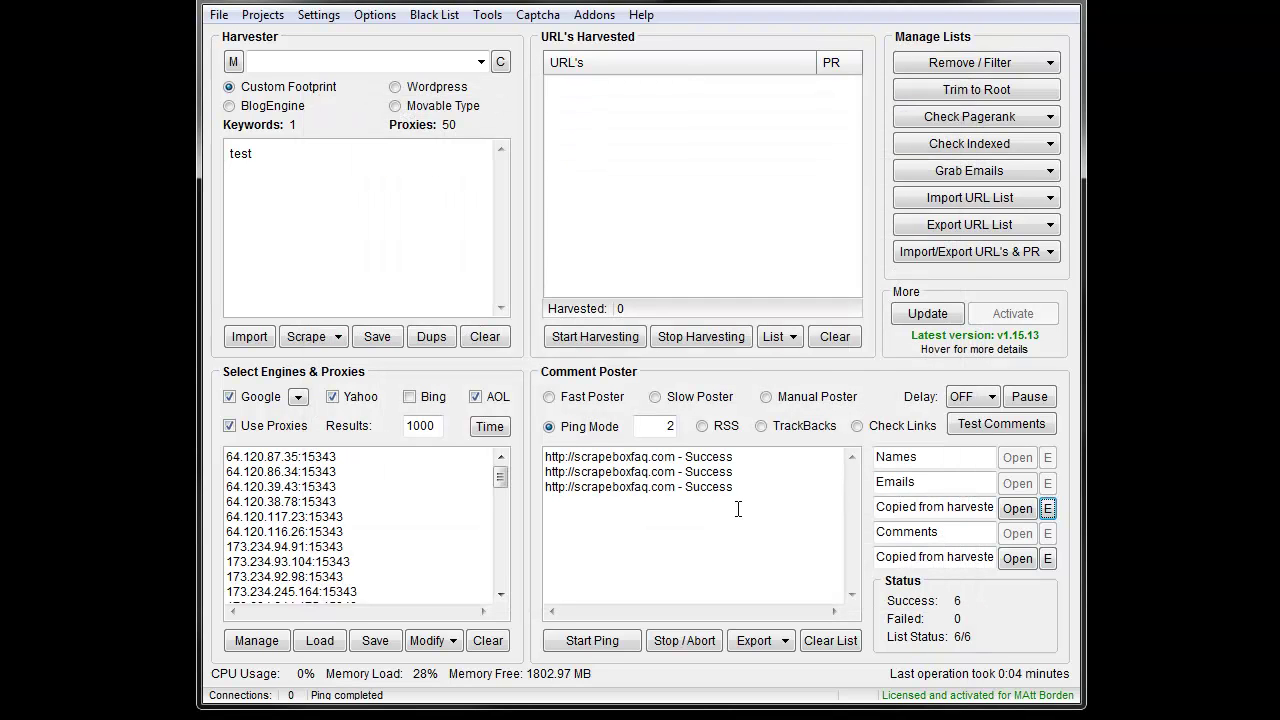